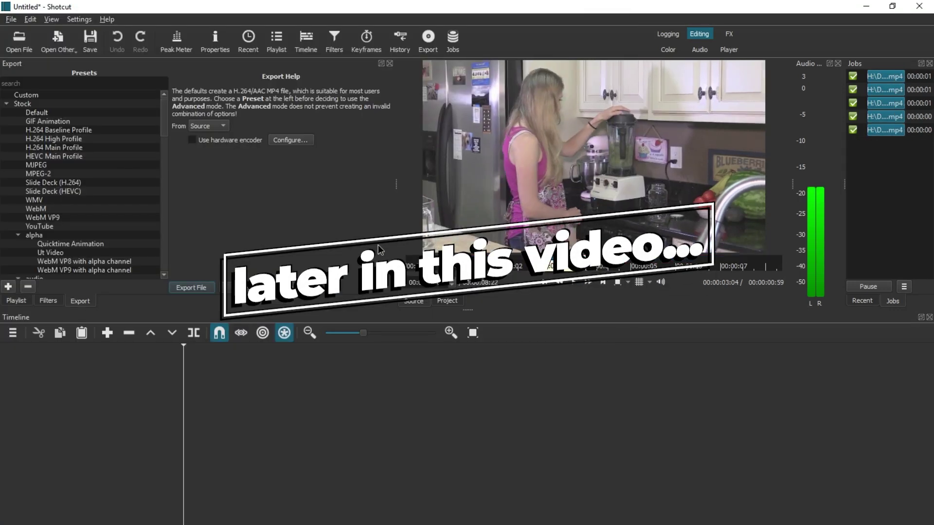
Export the Source viewer clip to a new MP4 file named 'quick'.
click(178, 287)
text(quick)
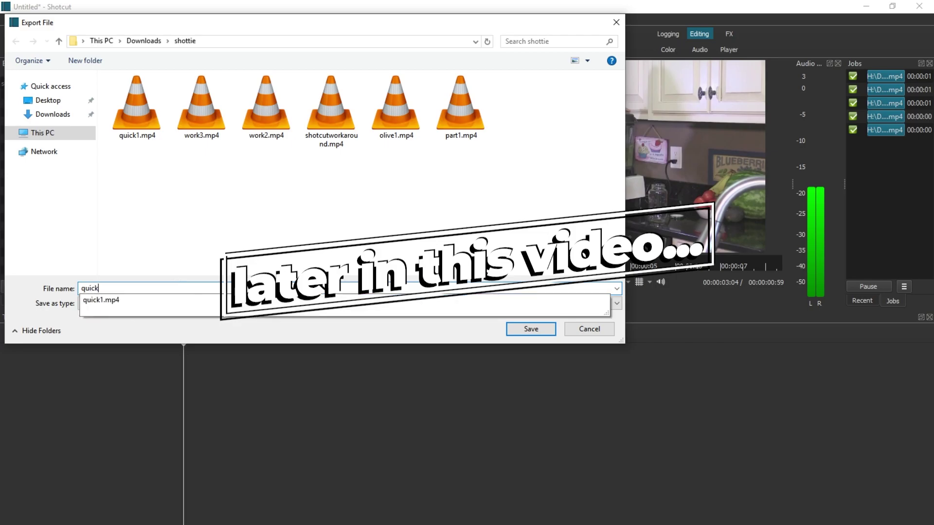
key(Return)
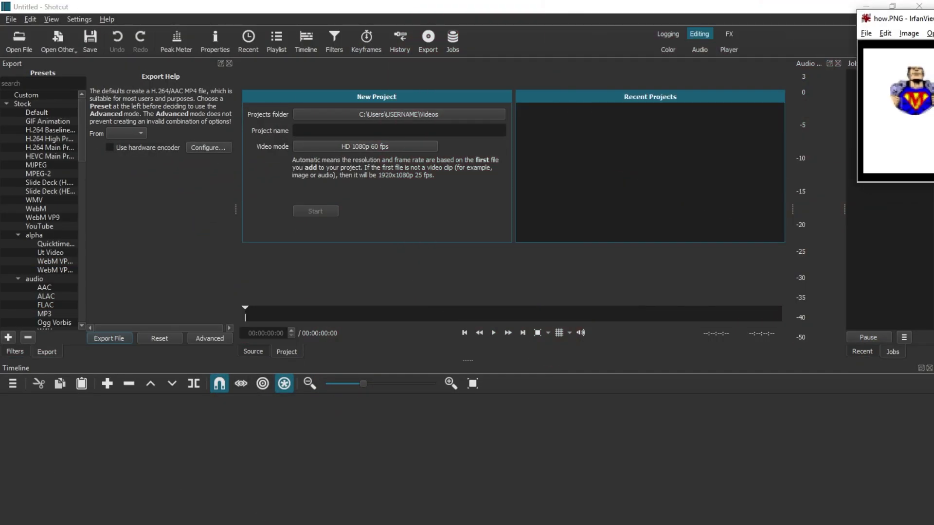
Bring the how.PNG screenshot window into view, then move it off-screen to uncover Shotcut.
drag(512, 92, 283, 154)
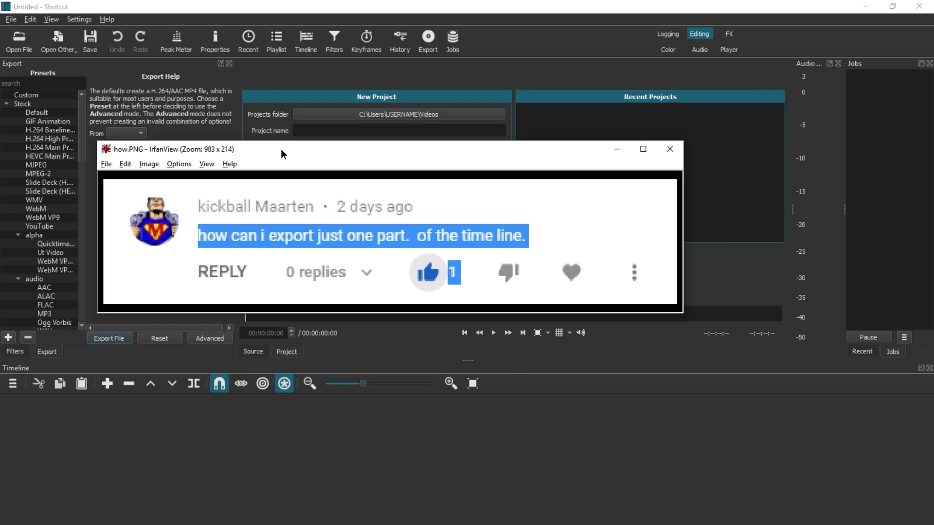
drag(281, 149, 933, 112)
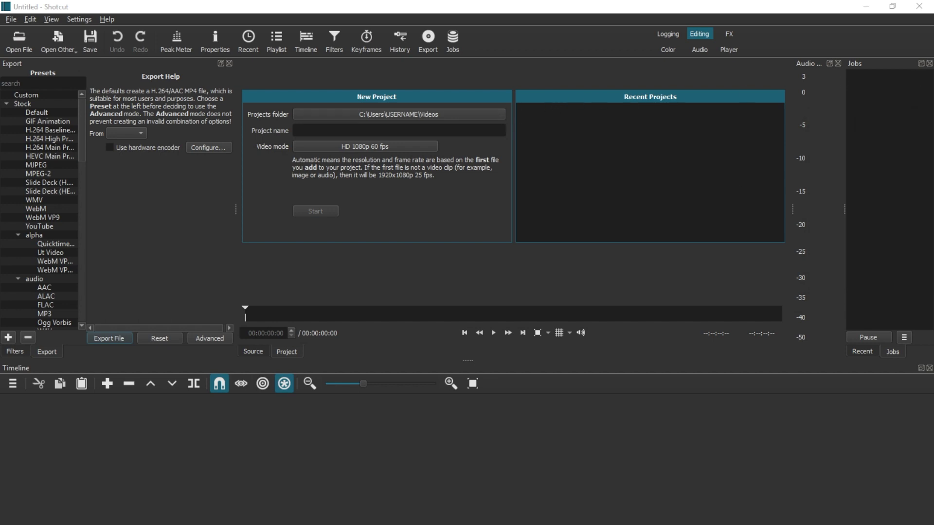
Put Blender M.mp4 on the V1 track and load the Mana Two - Part 3.mp3 music into the player.
drag(933, 111, 438, 232)
drag(433, 154, 370, 428)
drag(485, 239, 483, 239)
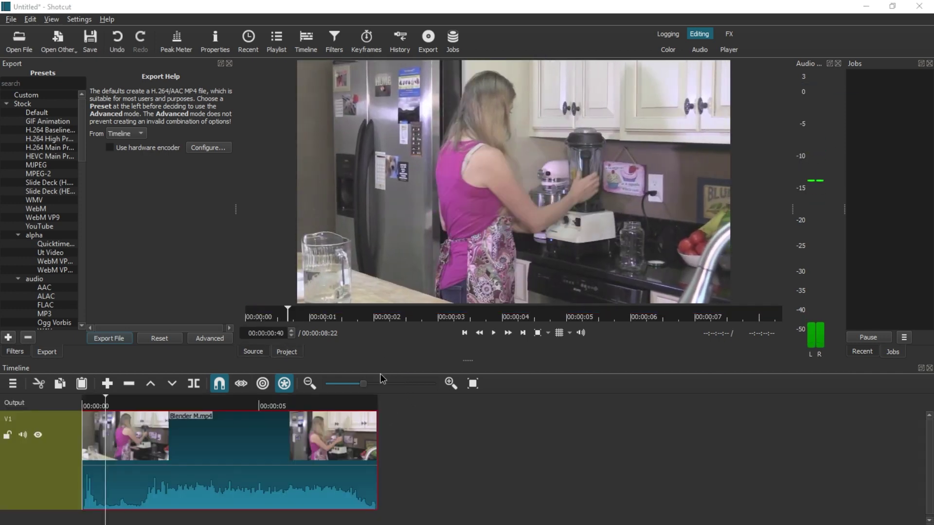
Enlarge the timeline, add an audio track, and place the music on A1.
drag(470, 362, 468, 250)
click(13, 271)
mouse_move(66, 281)
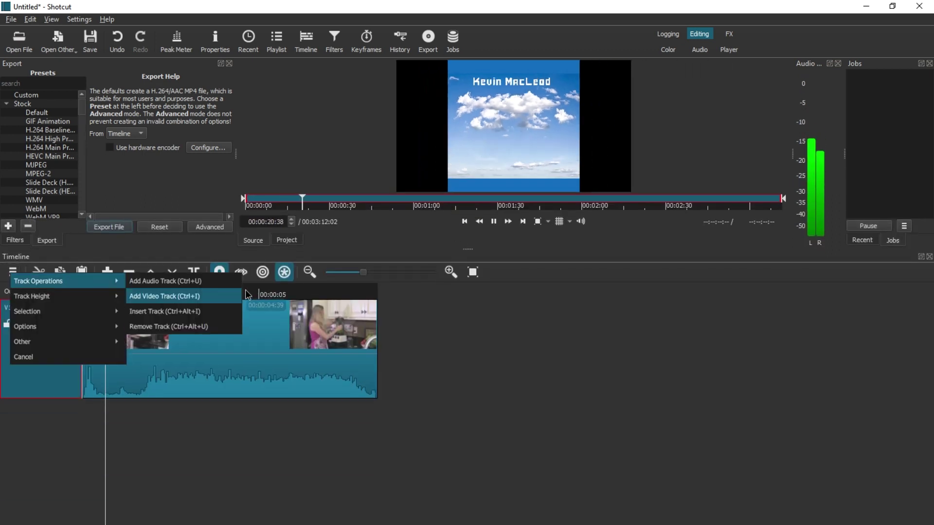
click(212, 284)
drag(513, 126, 224, 424)
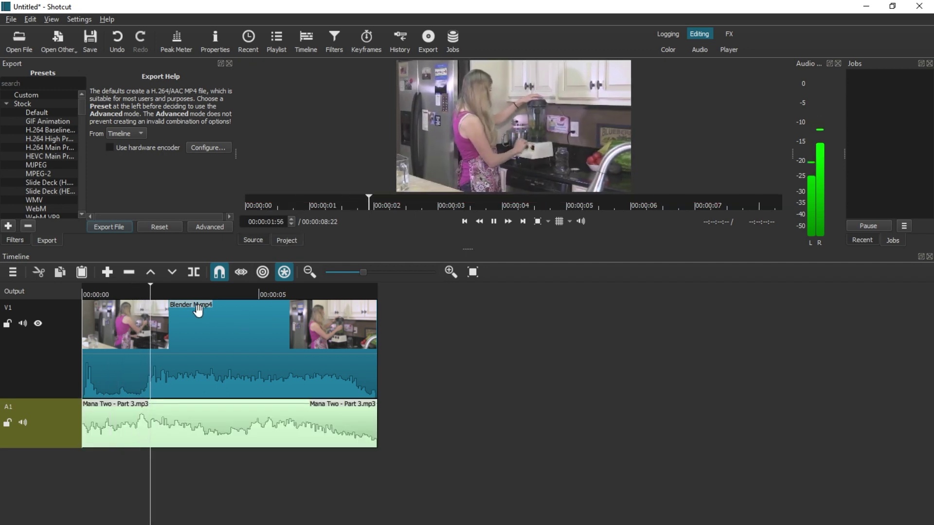
Trim the music clip to run from 00:00:05:50 to about 00:00:06:43.
key(space)
drag(195, 293, 285, 299)
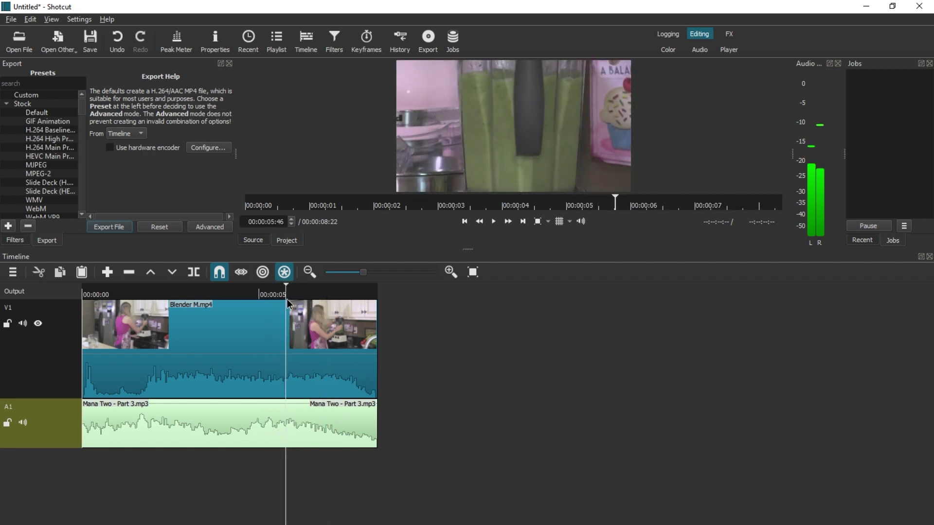
key(space)
mouse_move(614, 211)
mouse_down()
mouse_move(690, 210)
mouse_move(594, 209)
mouse_move(622, 213)
mouse_up()
key(i)
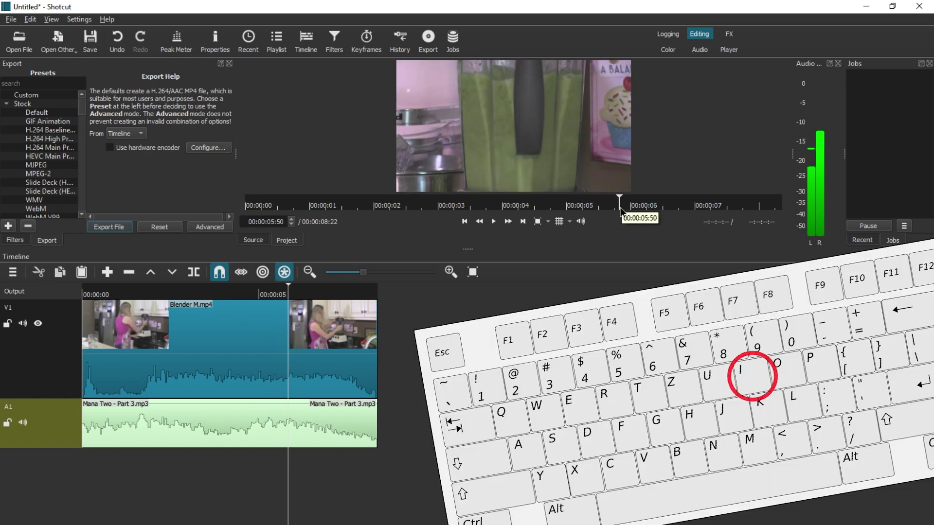
key(i)
drag(621, 213, 680, 207)
key(o)
Trim the blender video clip to end at 00:00:06:46, returning the playhead to 00:00:05:50.
click(339, 356)
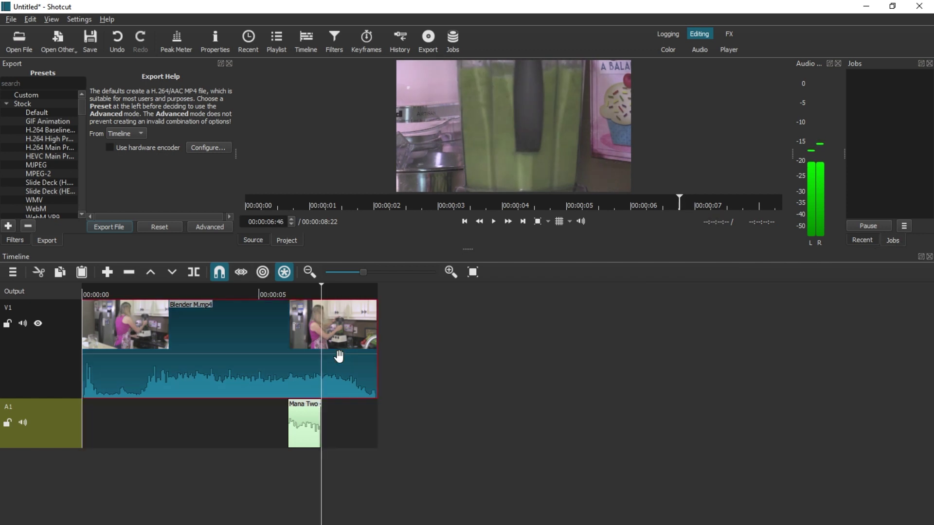
key(o)
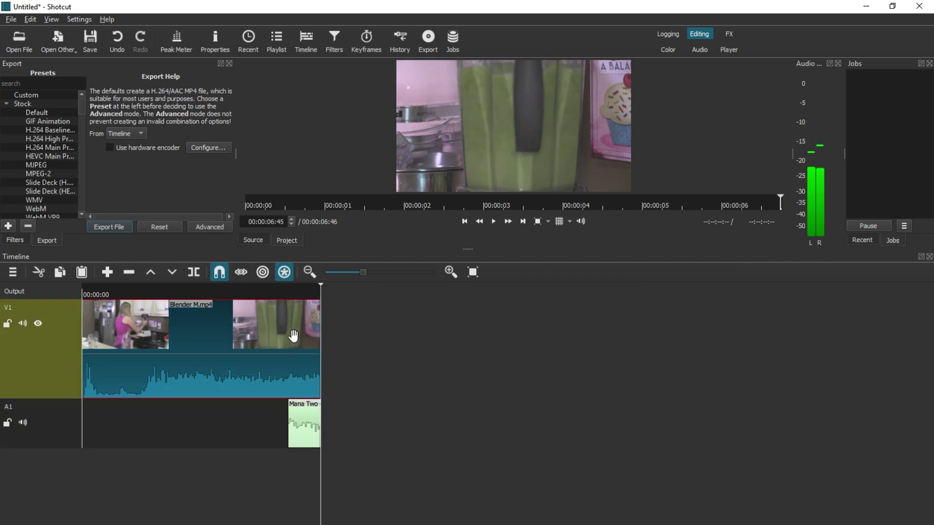
click(289, 317)
Trim the video clip to start at 00:00:05:50 and remove the gap before it.
key(i)
right_click(195, 351)
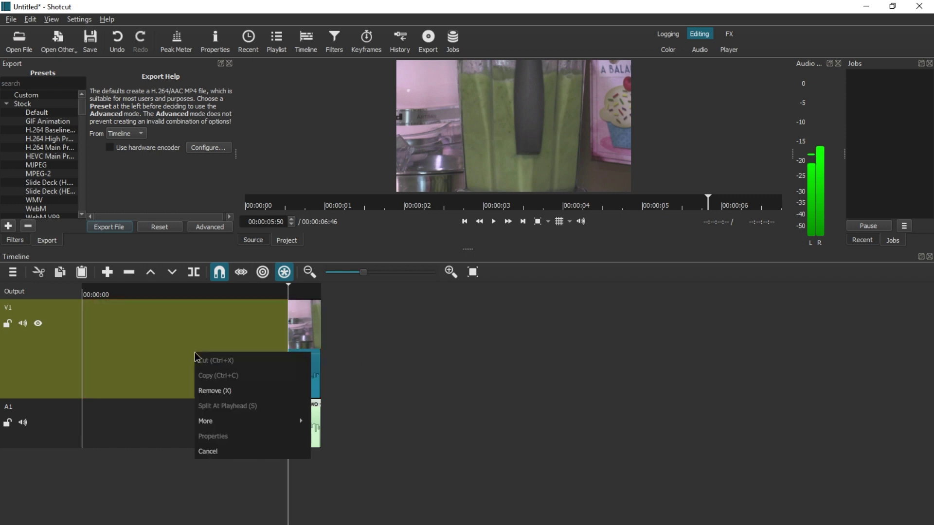
click(219, 390)
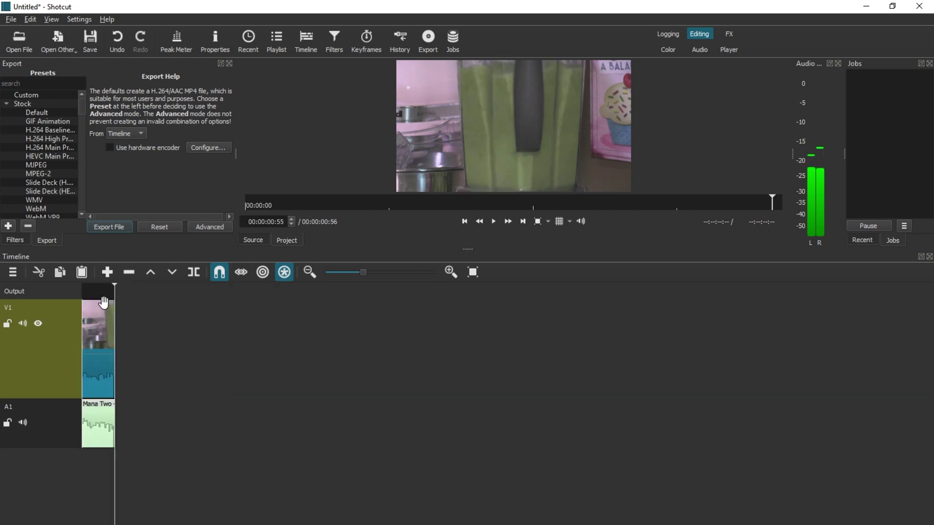
Export the timeline from the start as part1.mp4.
key(Home)
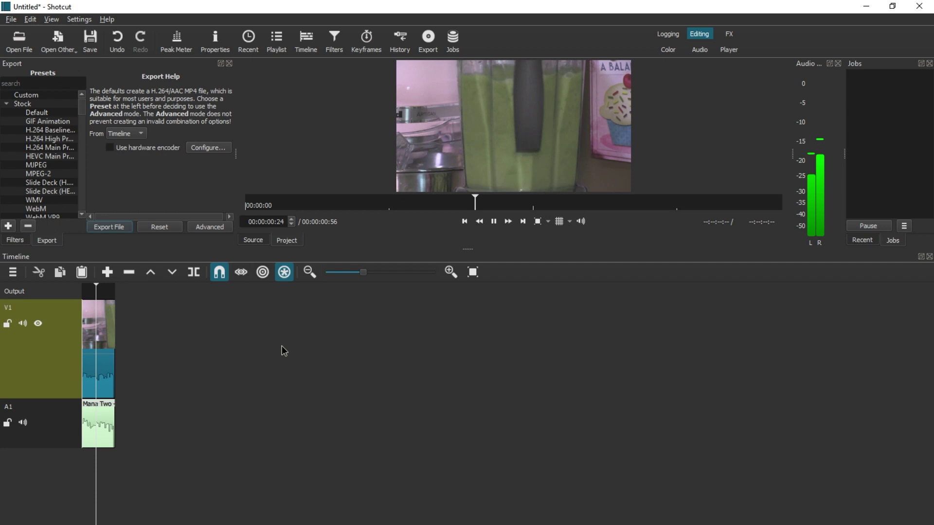
click(108, 228)
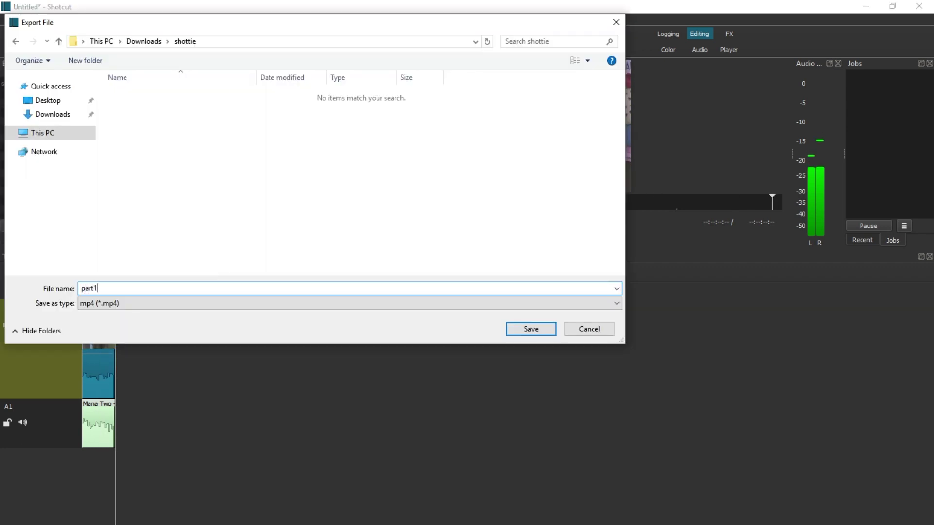
key(Return)
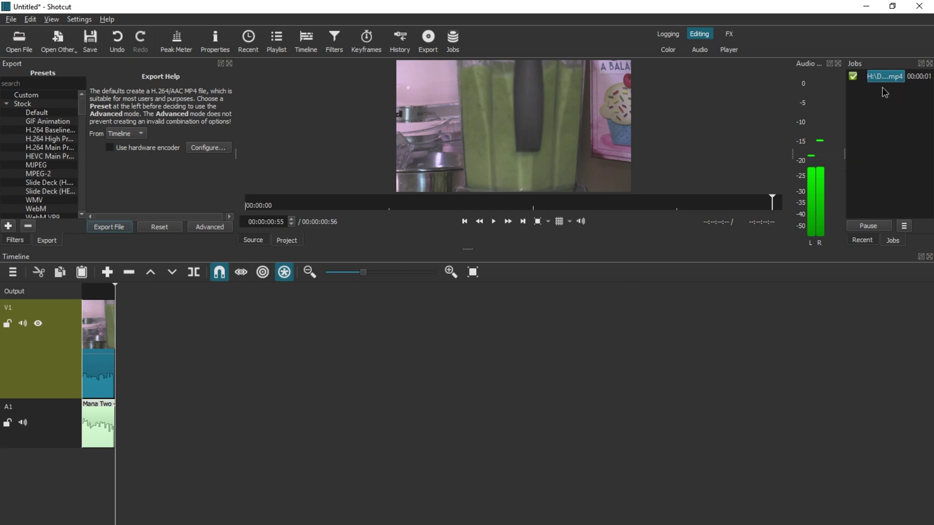
Undo the trims to restore the full video and music clips.
click(126, 47)
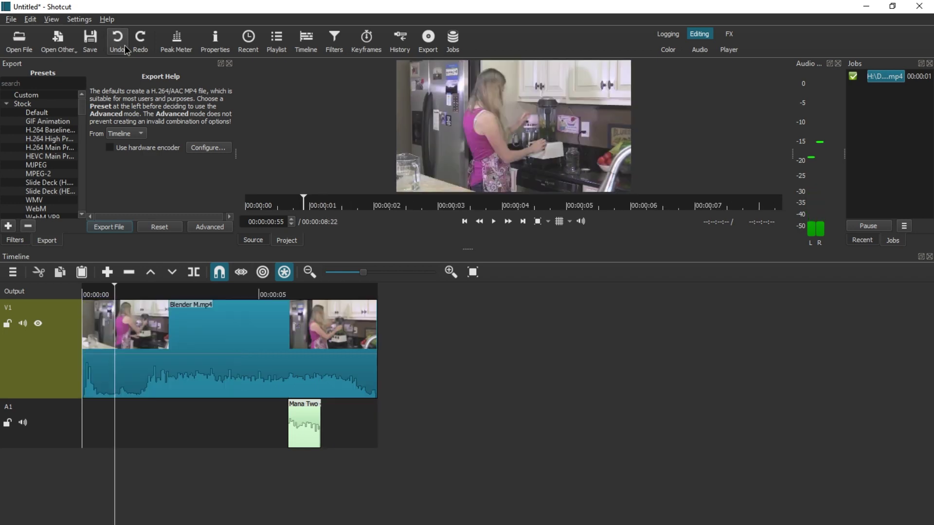
click(125, 45)
click(124, 45)
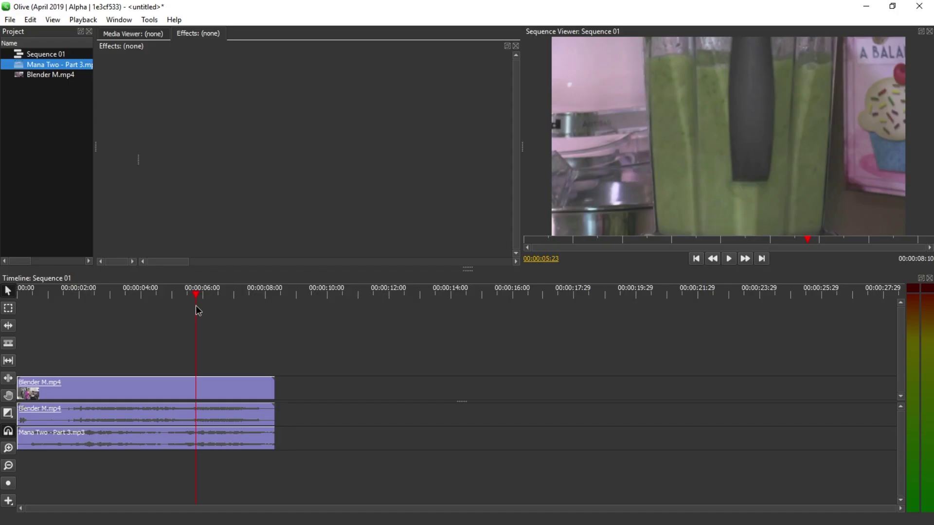
Mark in and out points on Sequence 01 and play back the marked range.
key(i)
mouse_move(216, 297)
mouse_down()
mouse_move(248, 296)
mouse_move(228, 297)
mouse_up()
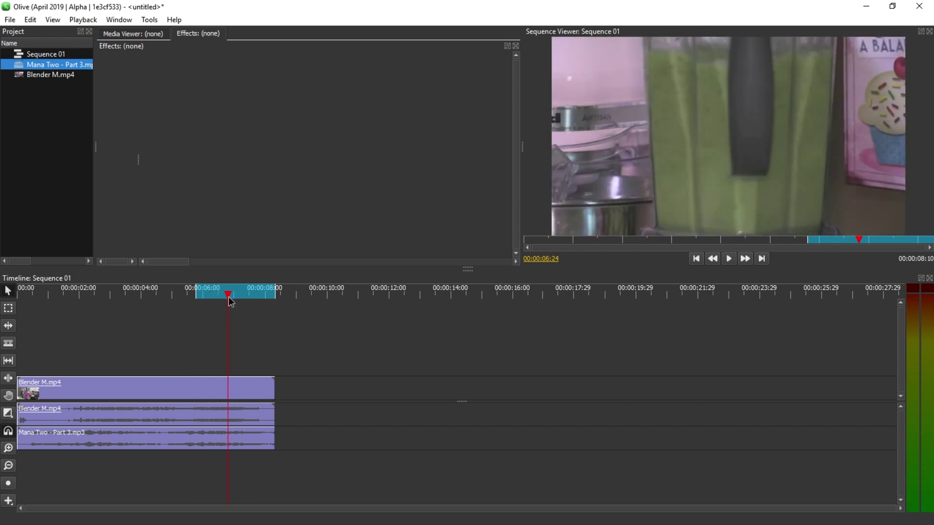
key(o)
key(shift+space)
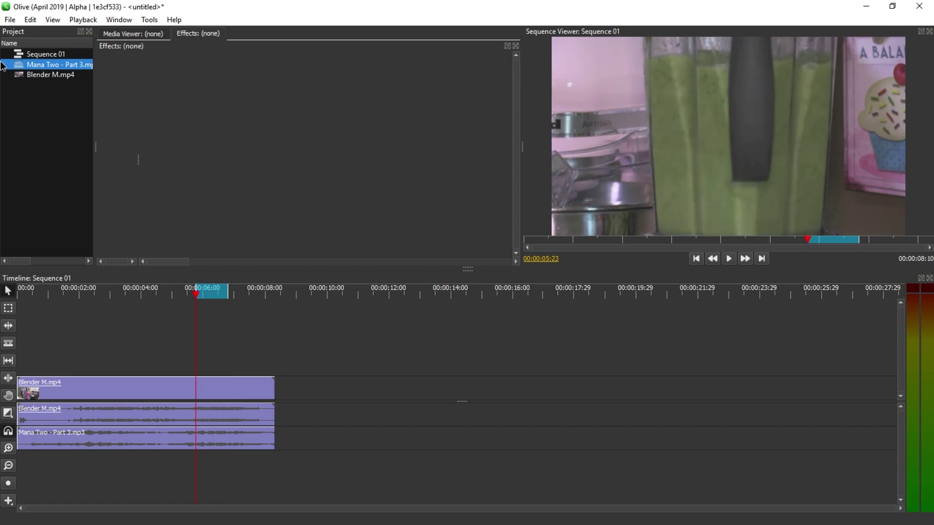
Export Sequence 01 with Range set to In to Out as olive1.mp4.
click(11, 20)
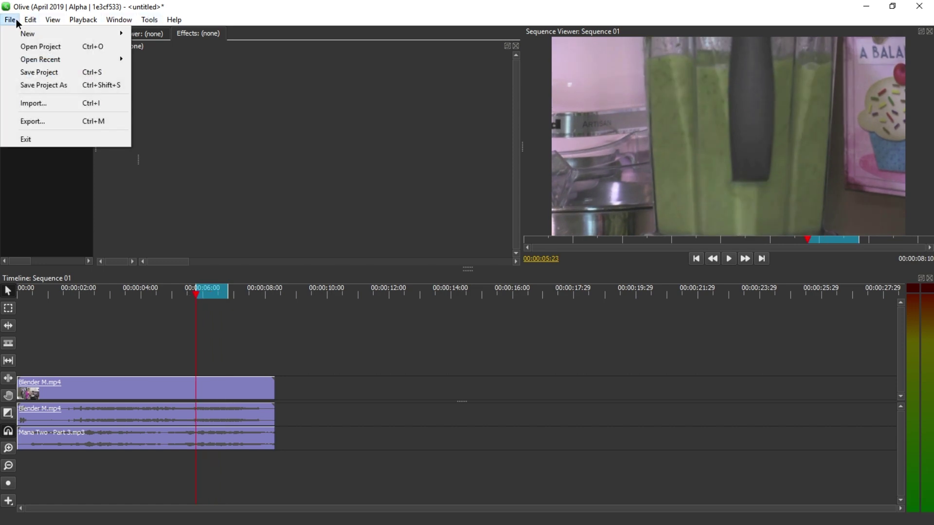
click(58, 117)
click(499, 157)
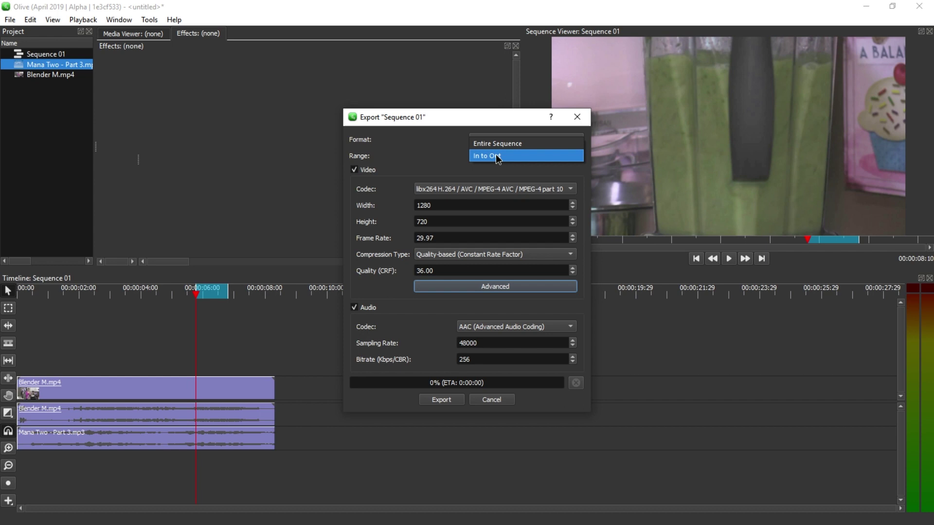
click(496, 156)
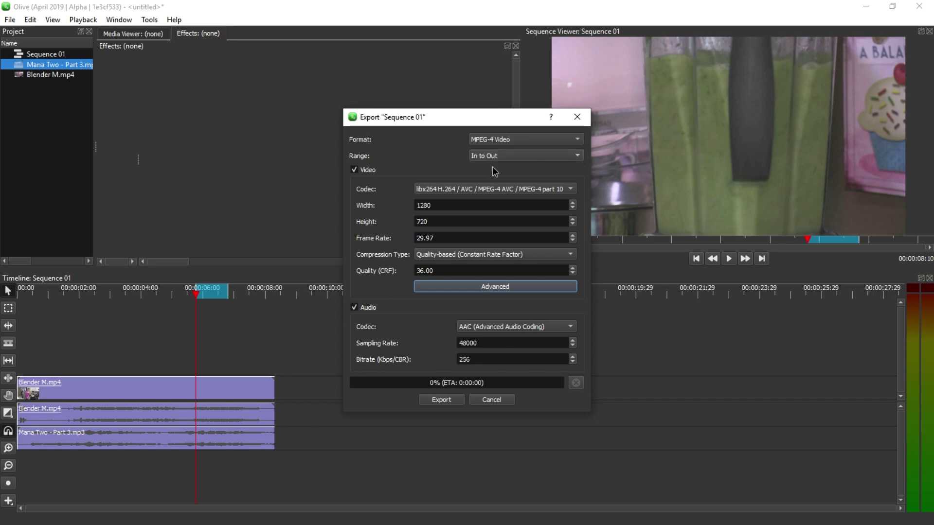
click(438, 400)
text(olive)
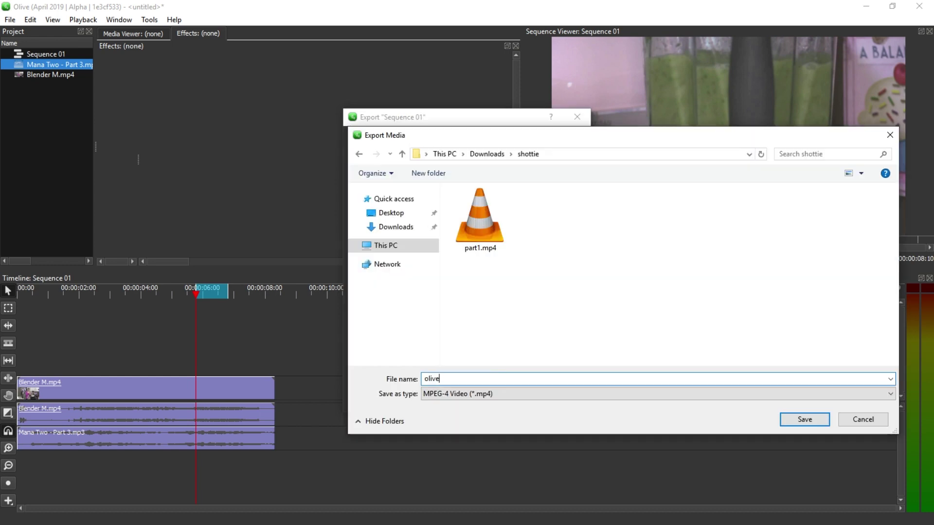
key(Return)
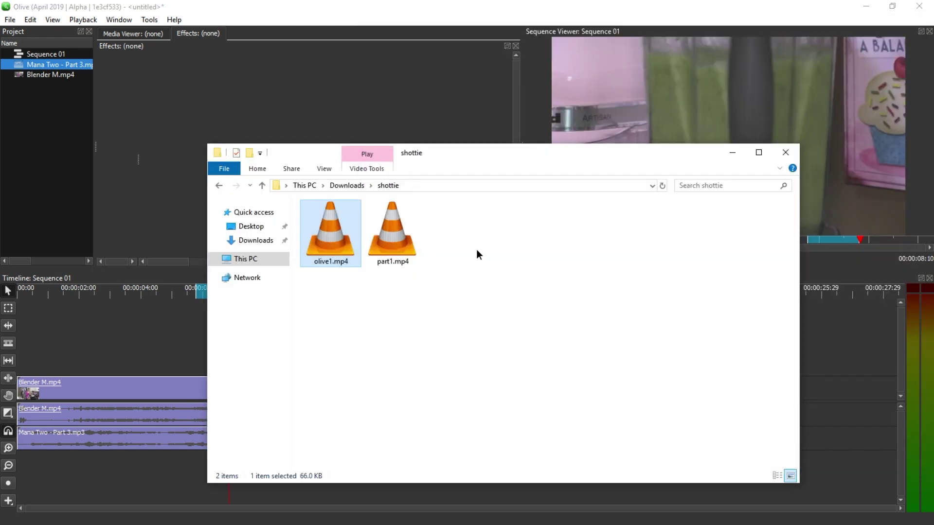
Play part1.mp4 in VLC to check the short section, then close VLC.
double_click(399, 244)
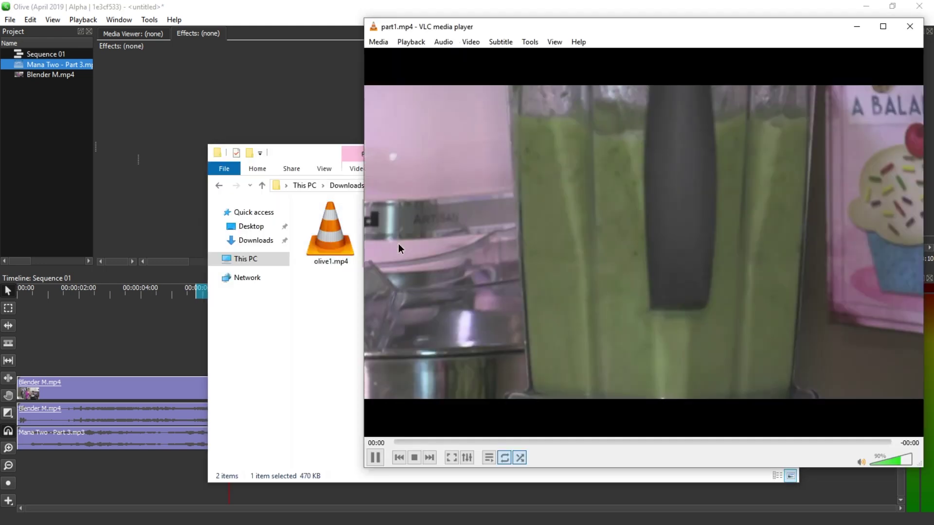
key(alt+F4)
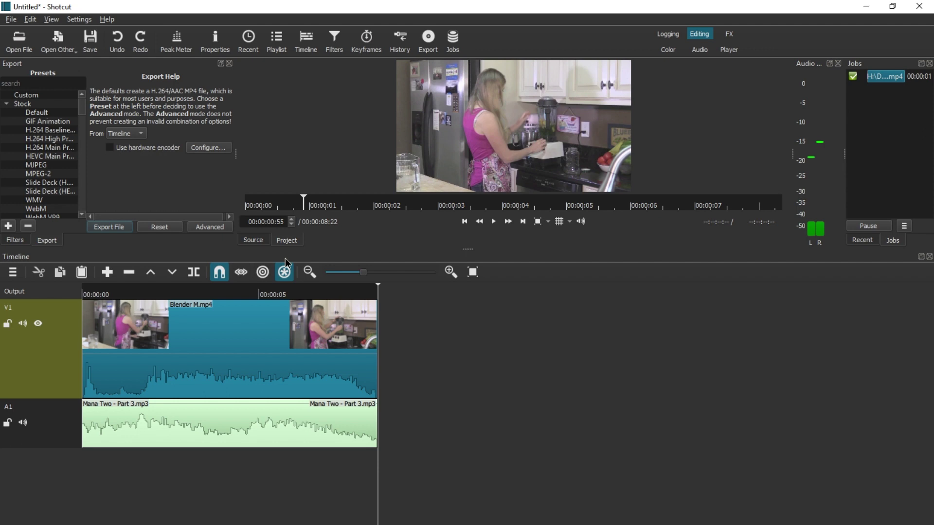
Save the project as blender1.mlt, then try dropping it into the Playlist and dismiss the refusal.
click(90, 40)
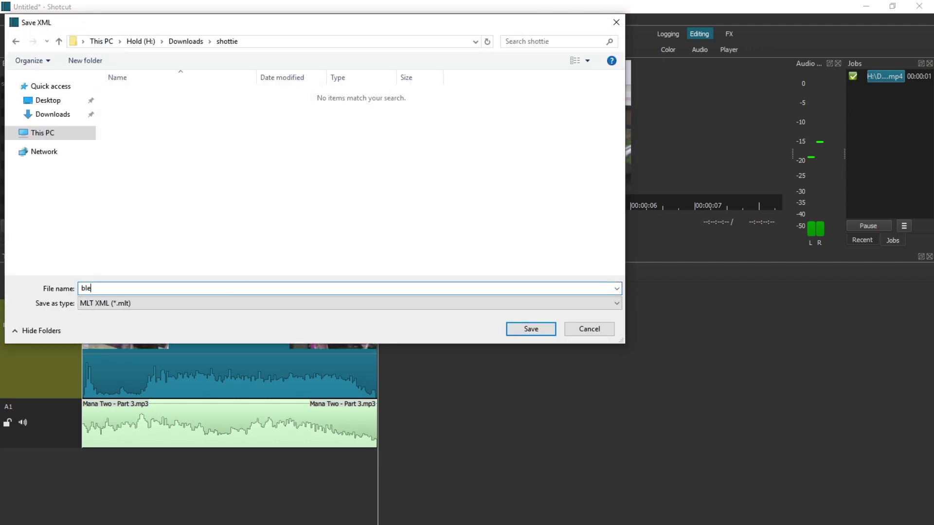
key(Return)
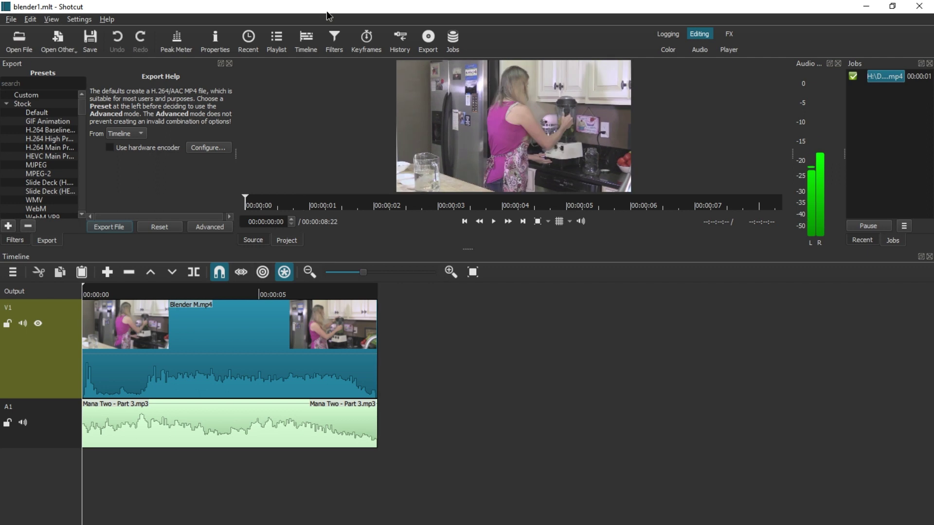
click(277, 40)
key(alt+Tab)
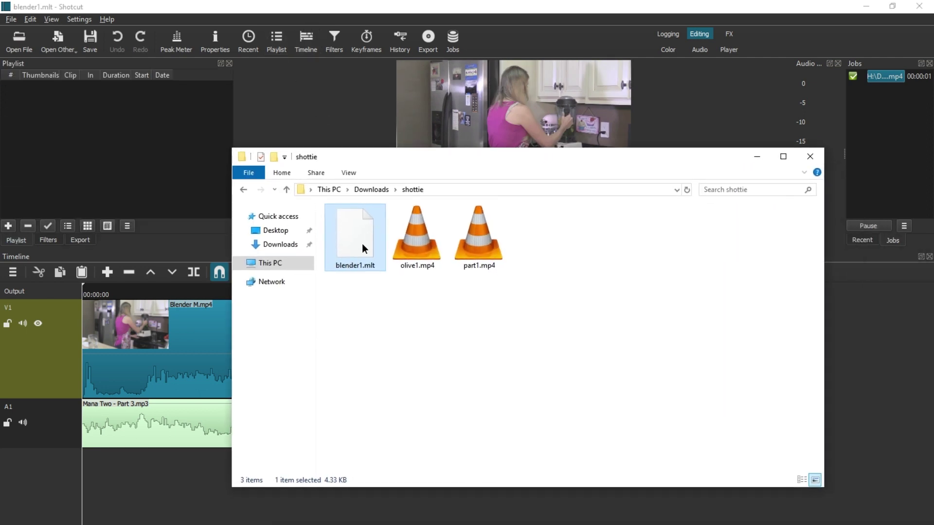
drag(354, 231, 55, 119)
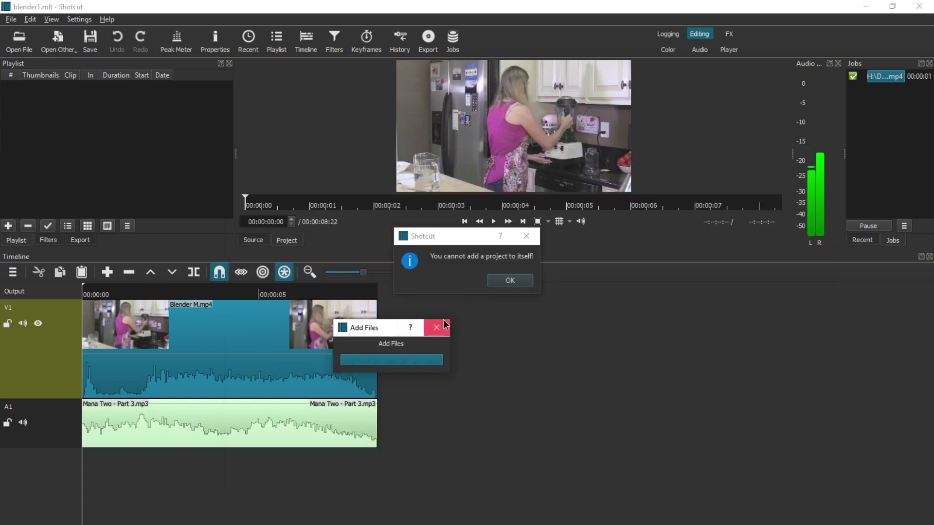
click(509, 282)
Start a new project and load blender1.mlt into the playlist and source player.
click(438, 135)
click(11, 19)
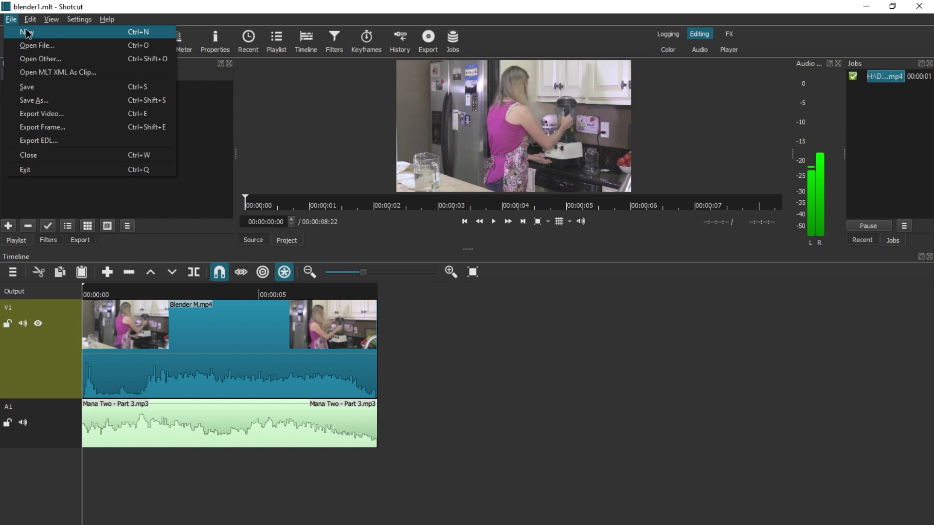
click(22, 30)
key(alt+Tab)
drag(357, 237, 98, 127)
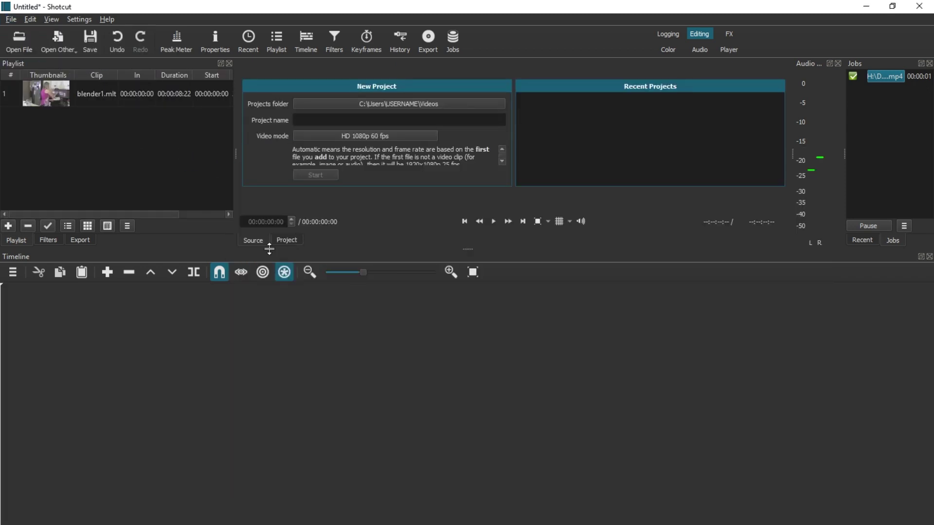
drag(50, 79, 336, 197)
Scrub through blender1.mlt and set the in point at 00:00:05:45.
click(480, 208)
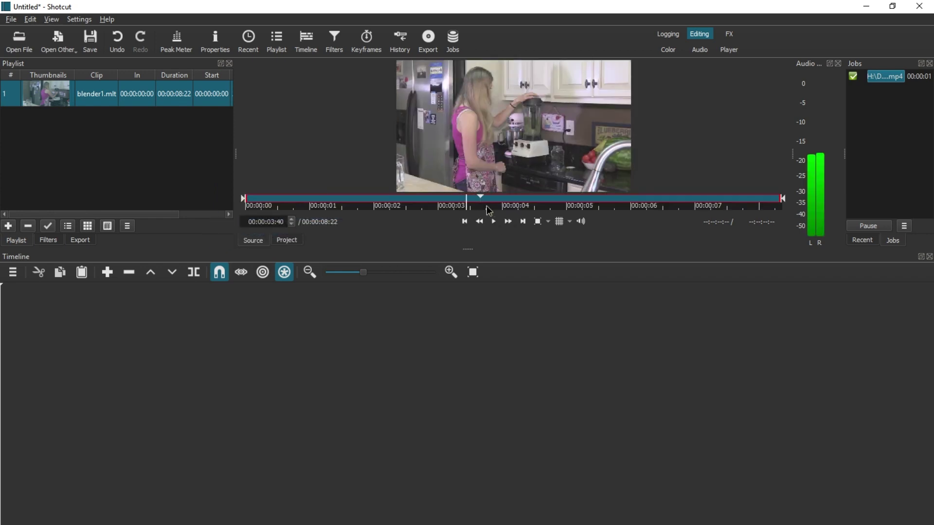
click(525, 206)
drag(525, 207, 691, 211)
key(i)
Set the out point at 06:49 and export the marked source section as shotcutworkaround.mp4.
key(o)
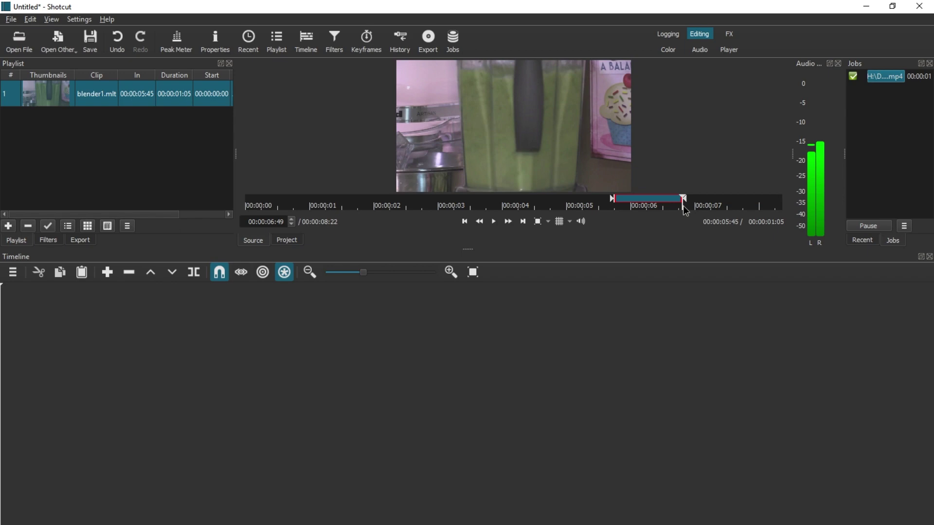
click(80, 240)
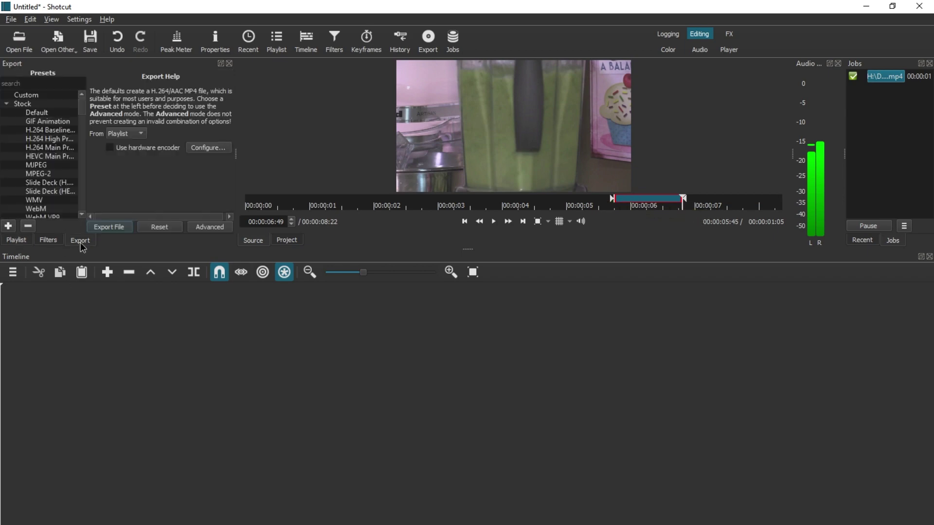
drag(237, 209, 392, 198)
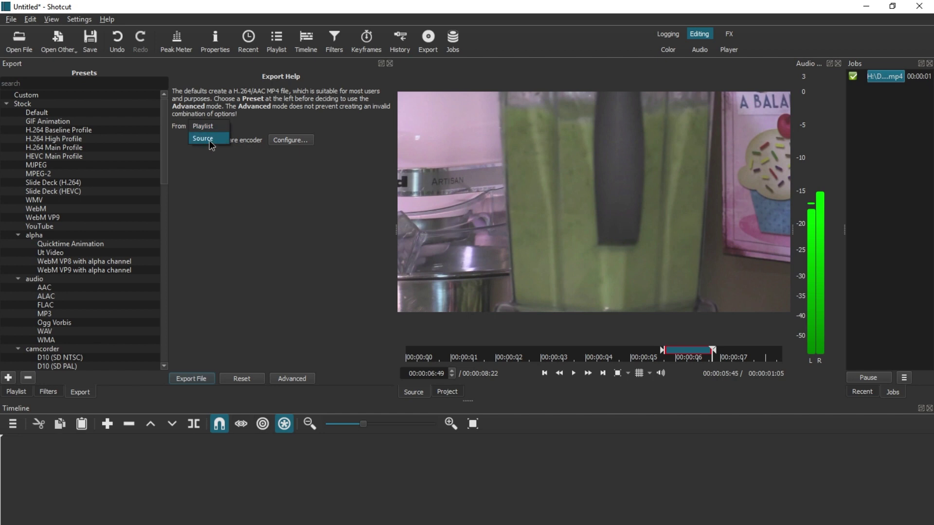
click(191, 378)
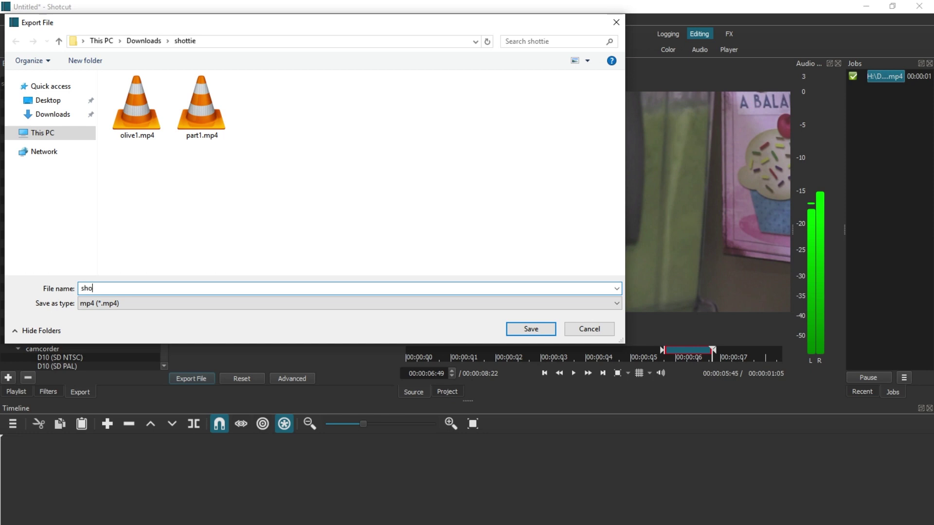
text(shotcutworkaround)
key(Return)
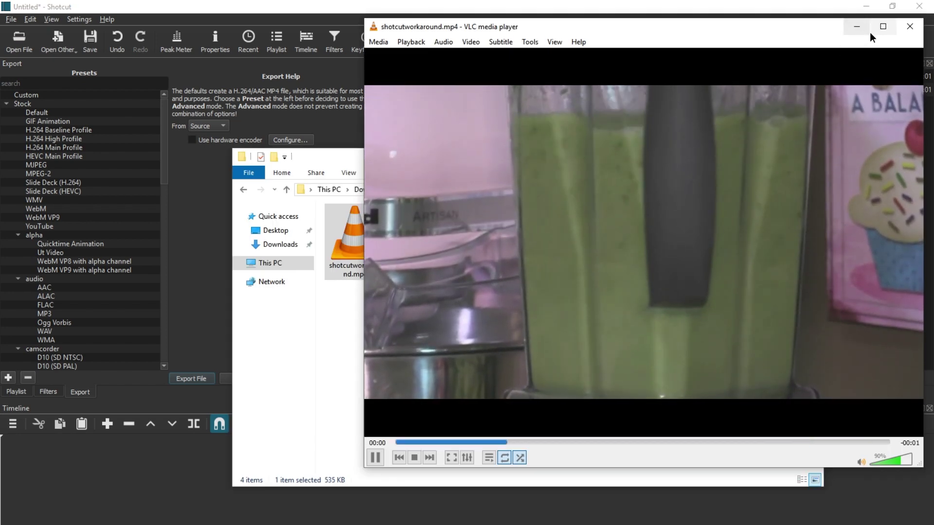
click(913, 25)
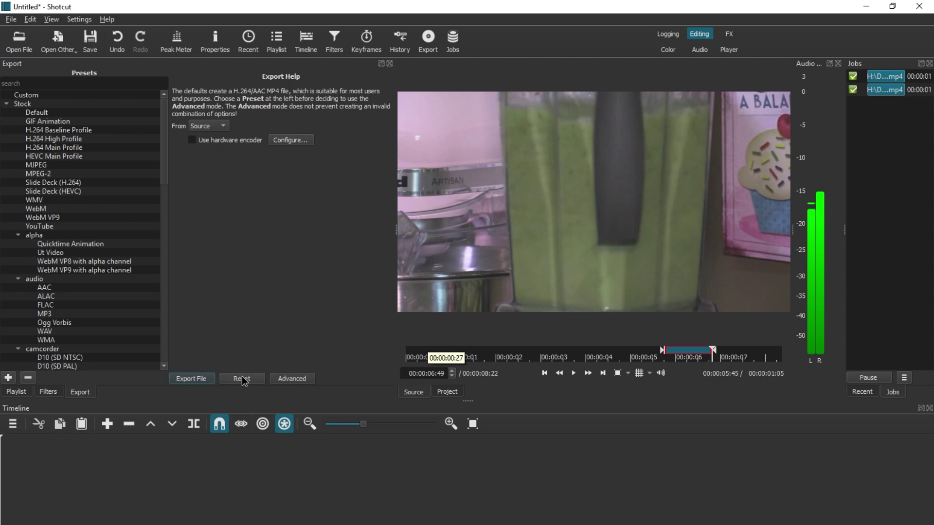
Mark the 02:10–03:20 source section and export it as work2.
click(504, 352)
key(i)
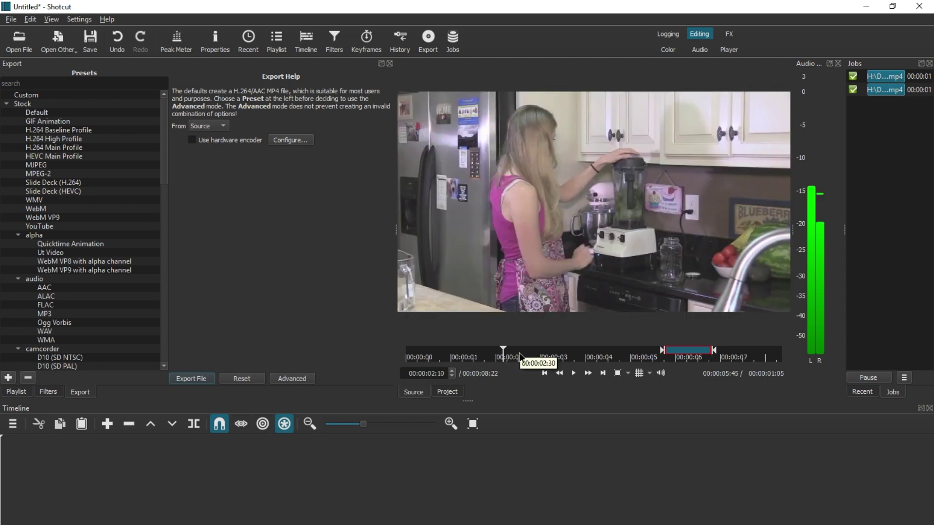
click(556, 350)
key(o)
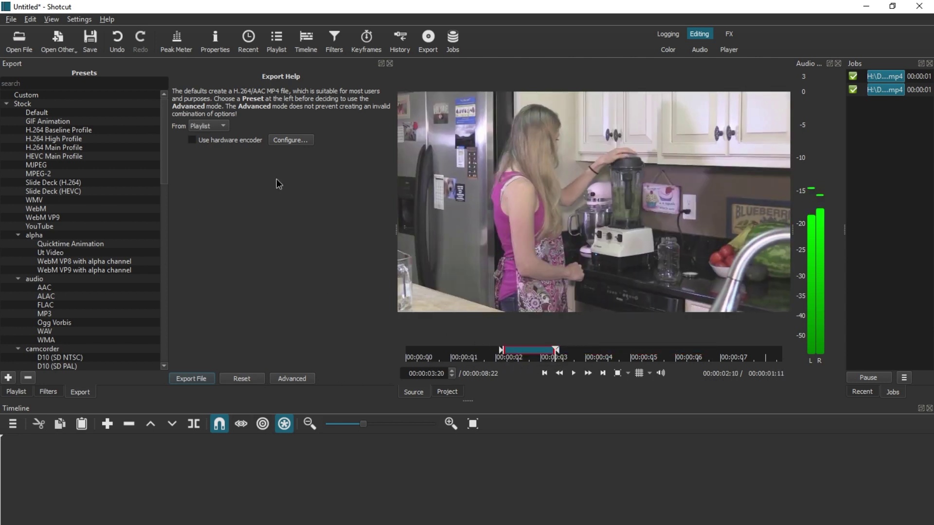
click(191, 379)
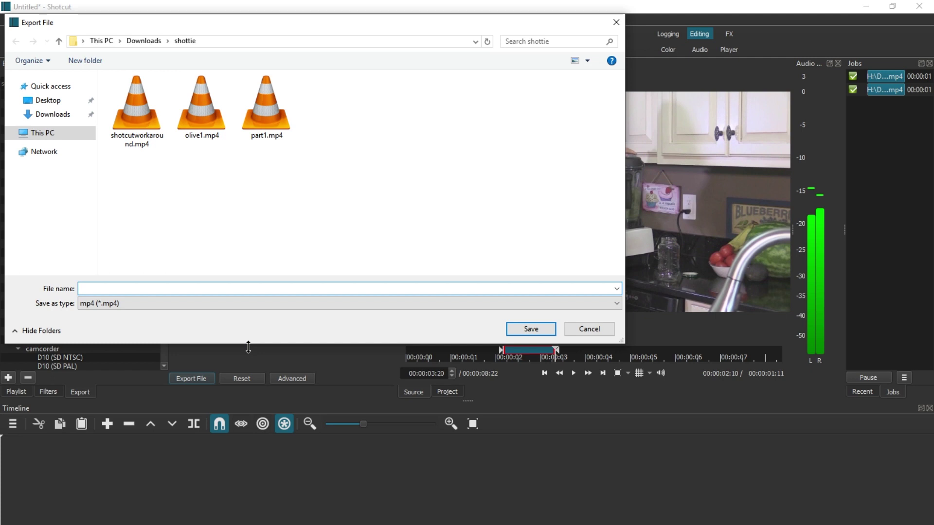
key(Return)
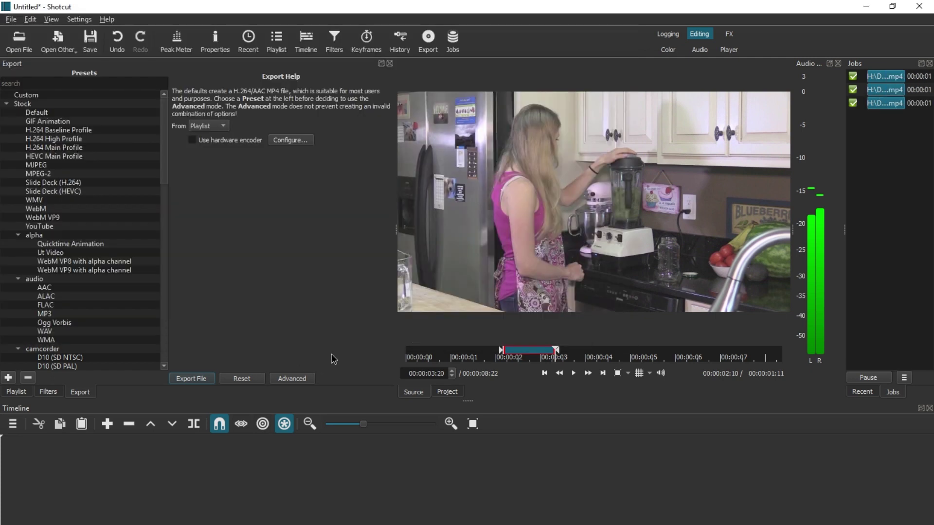
Mark the 00:40–01:27 source section and export it as work3.
click(435, 357)
key(i)
click(470, 356)
key(o)
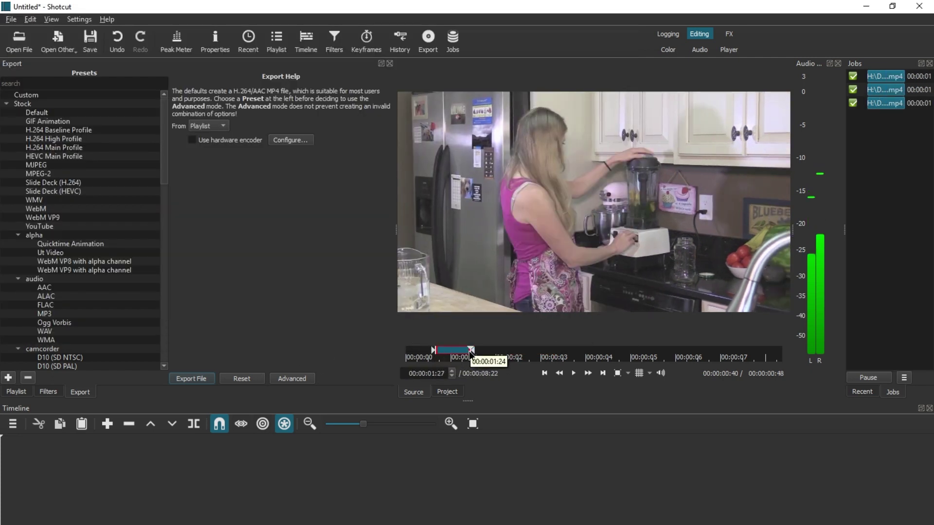
click(195, 378)
text(work3)
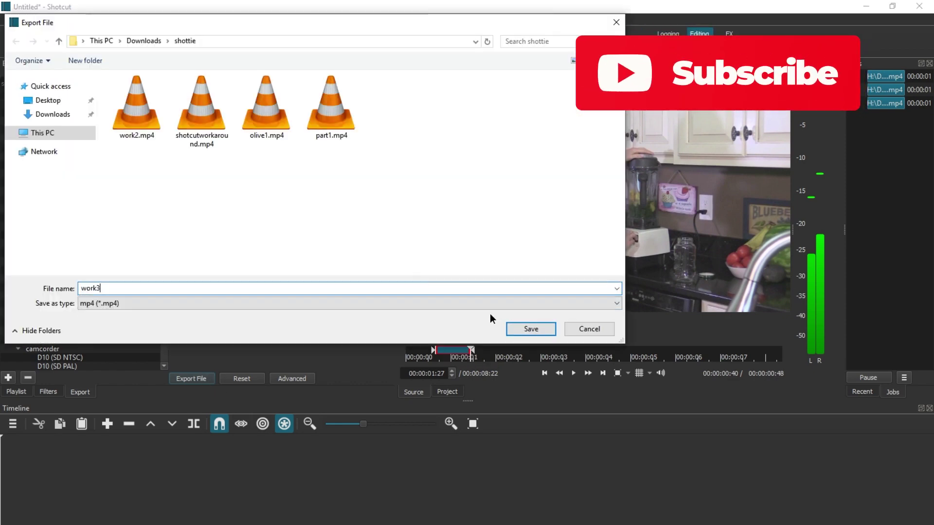
key(Return)
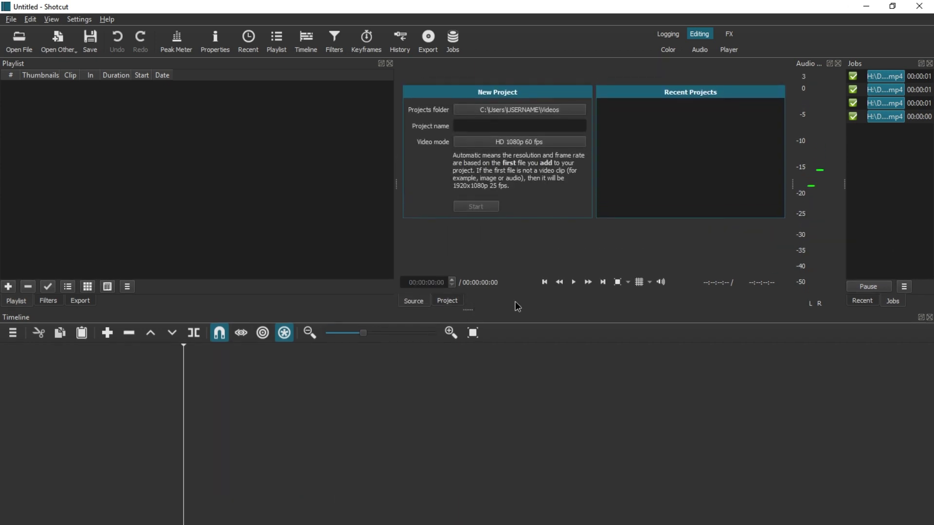
Load the blender clip into the Source player and export the 01:15–01:56 section as quick3.
drag(661, 221, 555, 201)
click(462, 261)
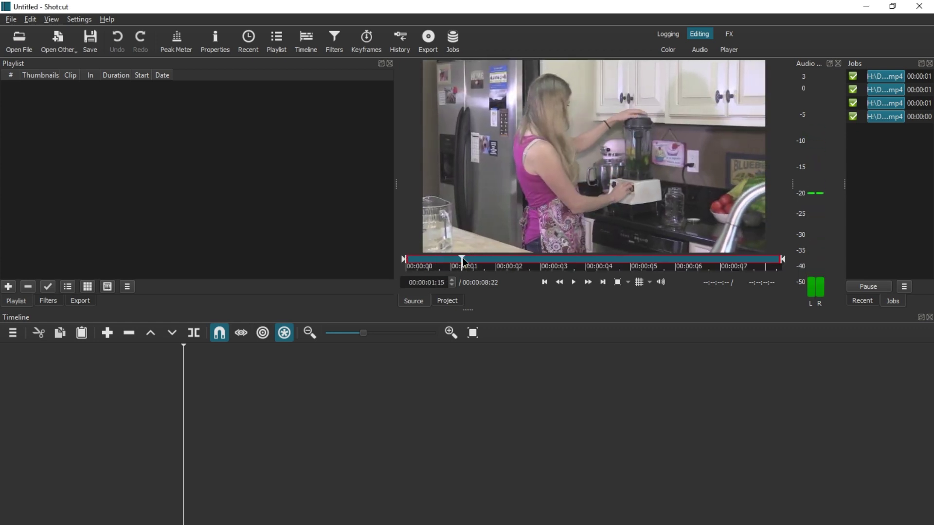
key(i)
click(493, 261)
key(o)
click(11, 19)
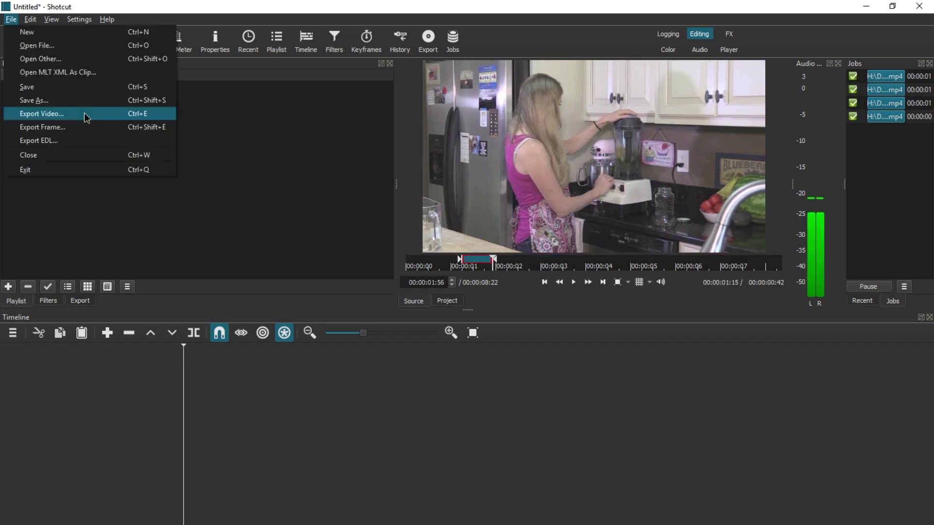
click(192, 288)
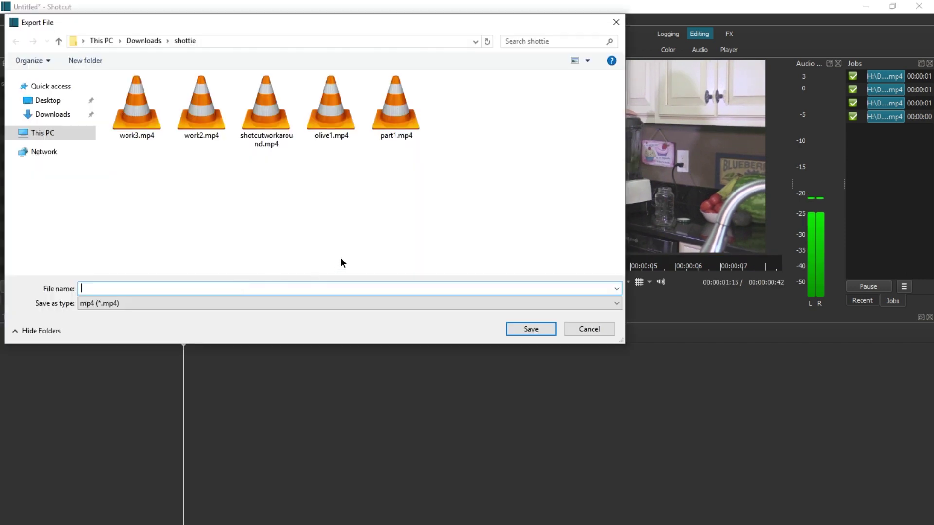
text(quick3)
key(Return)
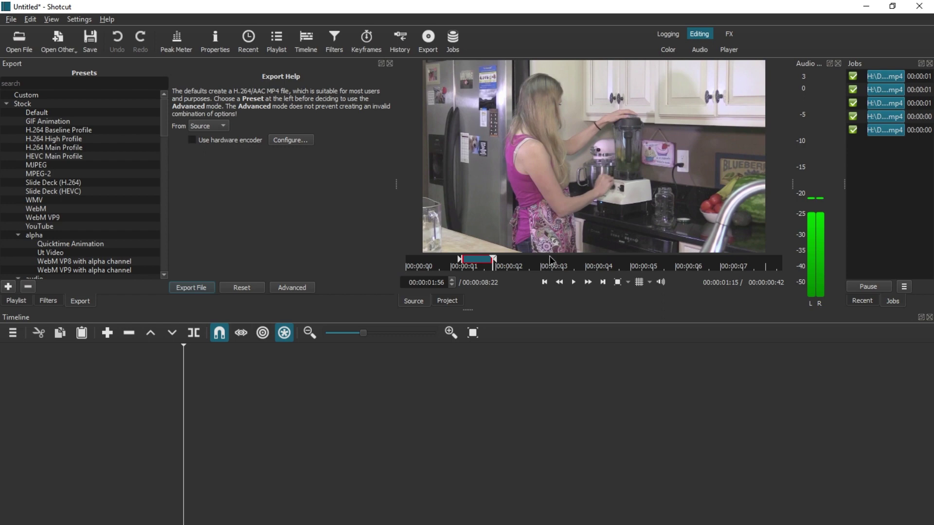
Mark the 03:04–04:02 section and export it as quick2.
click(544, 260)
key(i)
click(586, 260)
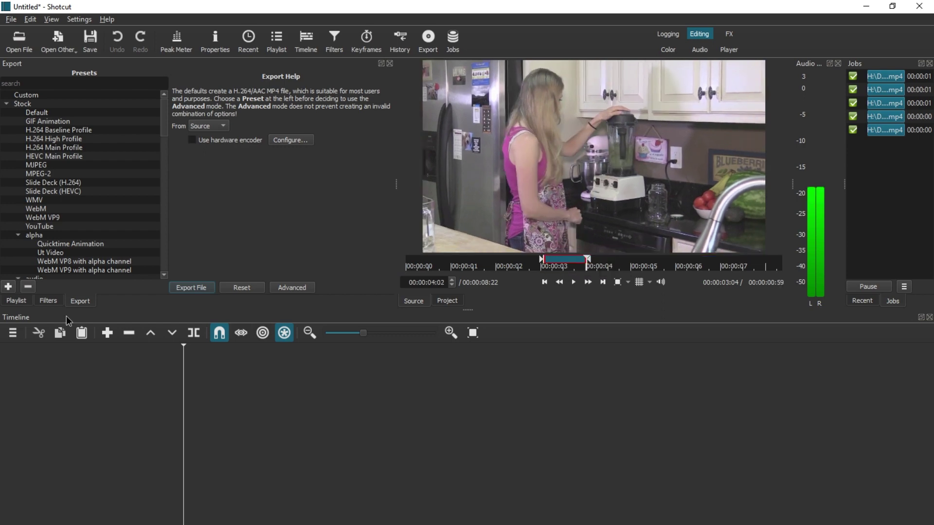
click(177, 287)
text(quick2)
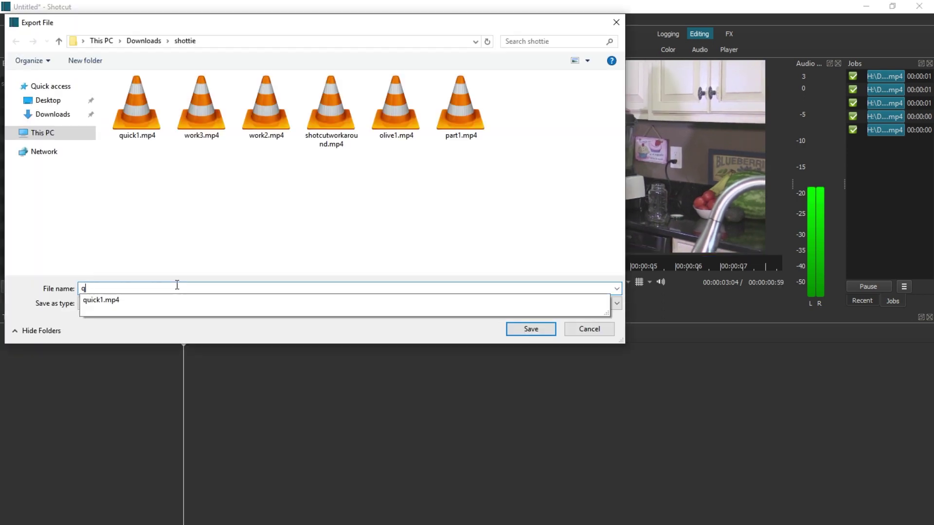
key(Return)
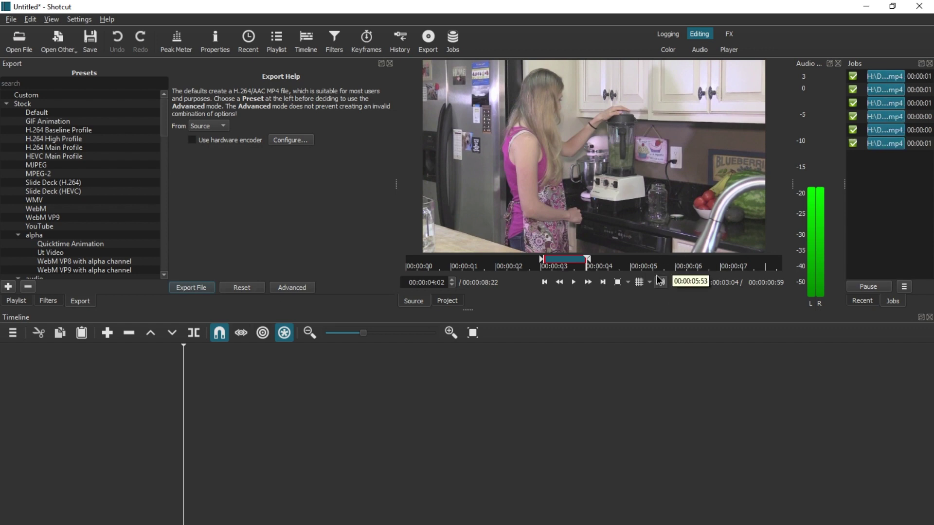
Mark the 05:09–06:42 section and export it as quick3.
click(637, 261)
key(i)
click(707, 261)
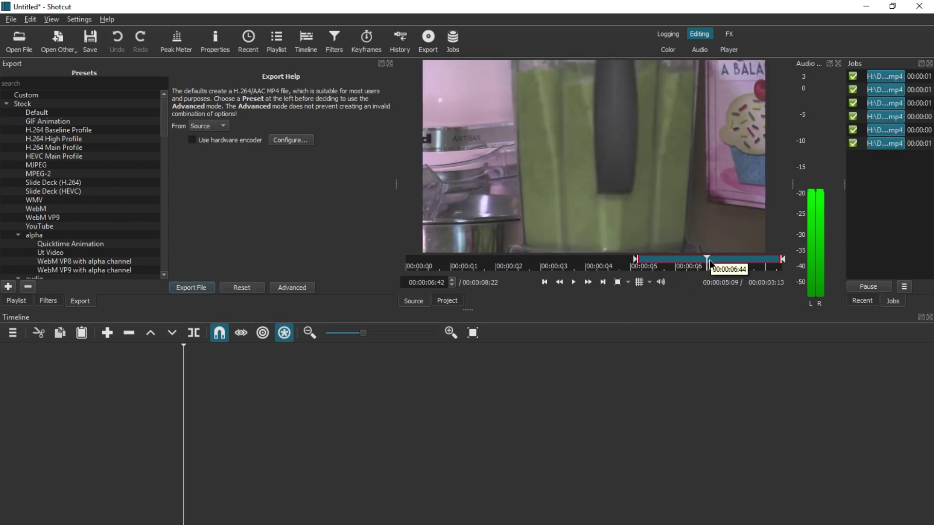
key(o)
click(200, 288)
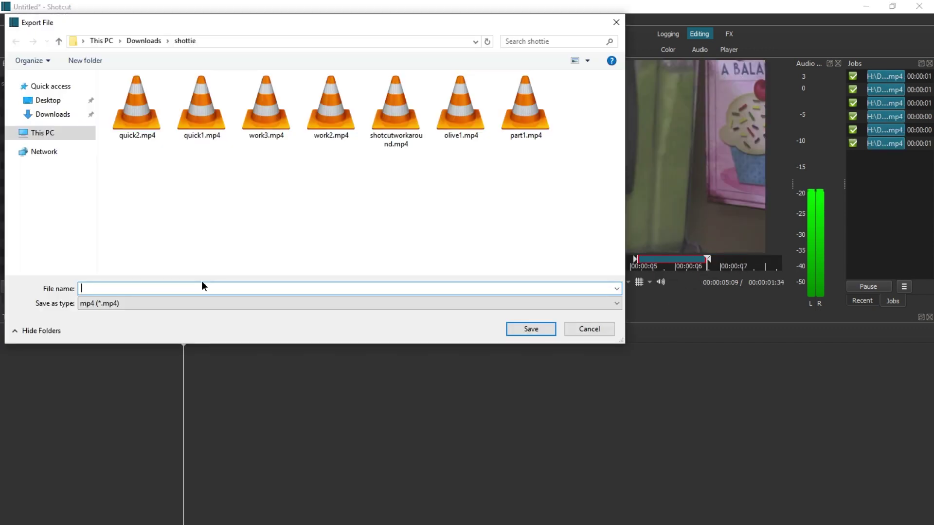
text(quick3)
key(Return)
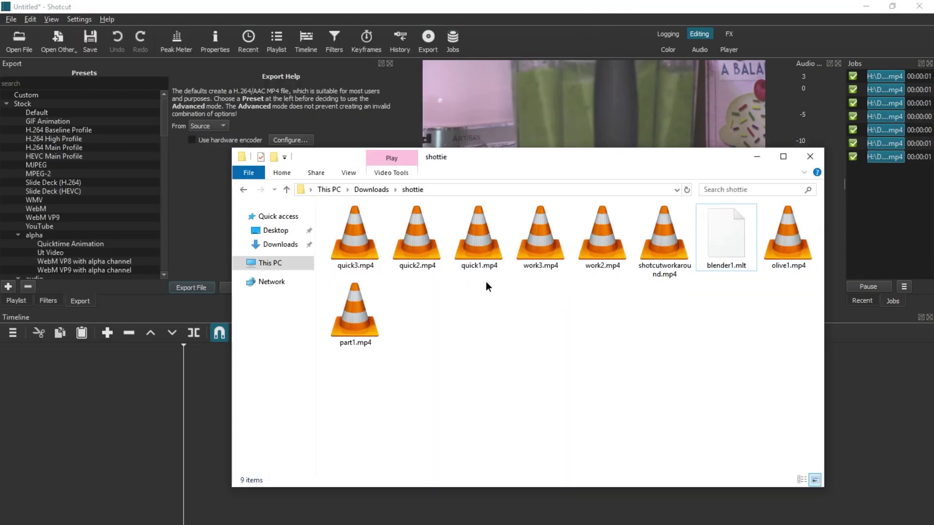
click(378, 247)
double_click(484, 239)
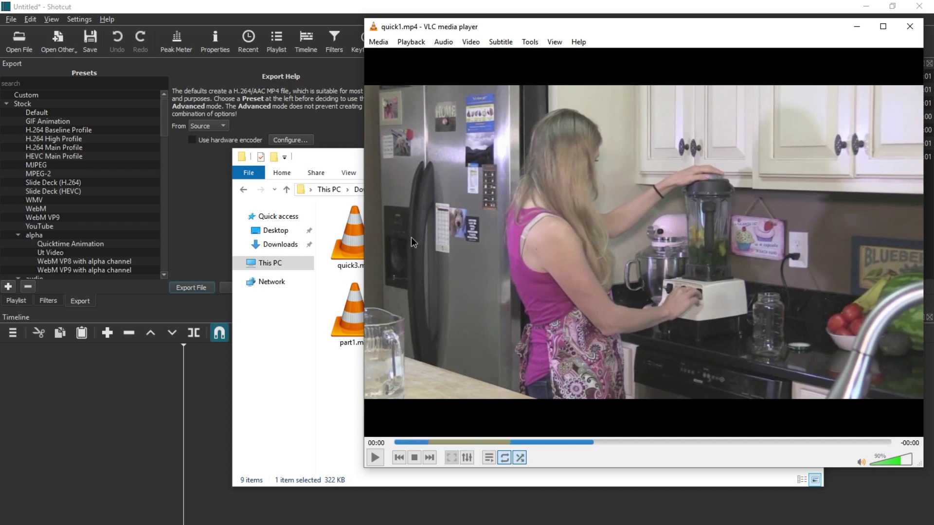
double_click(411, 237)
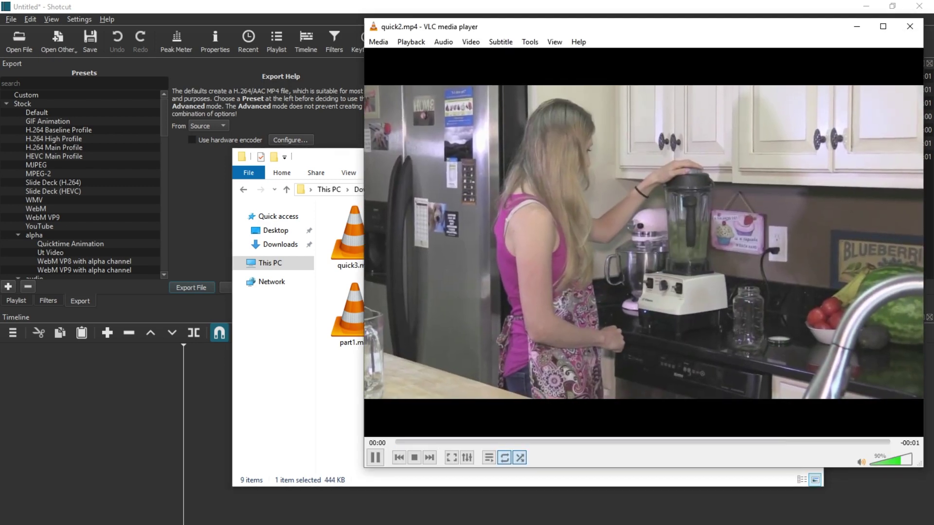
double_click(348, 233)
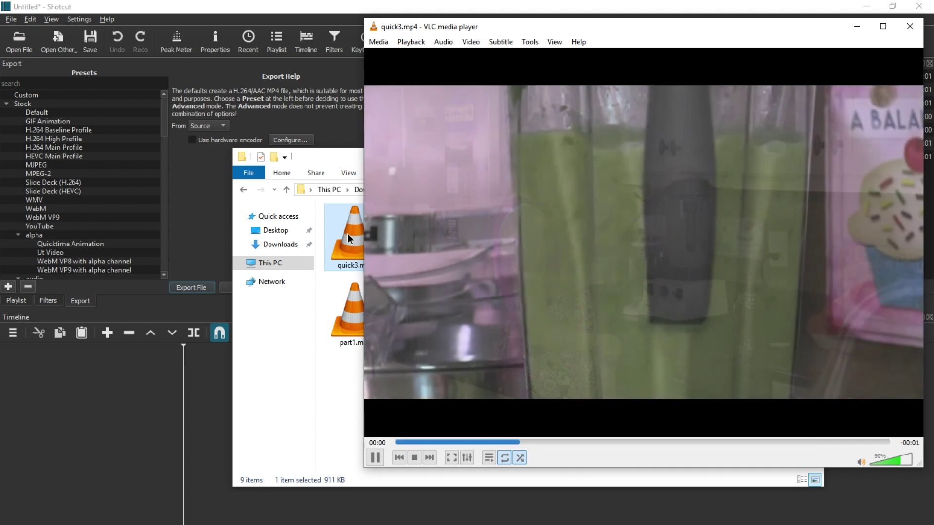
key(ctrl+q)
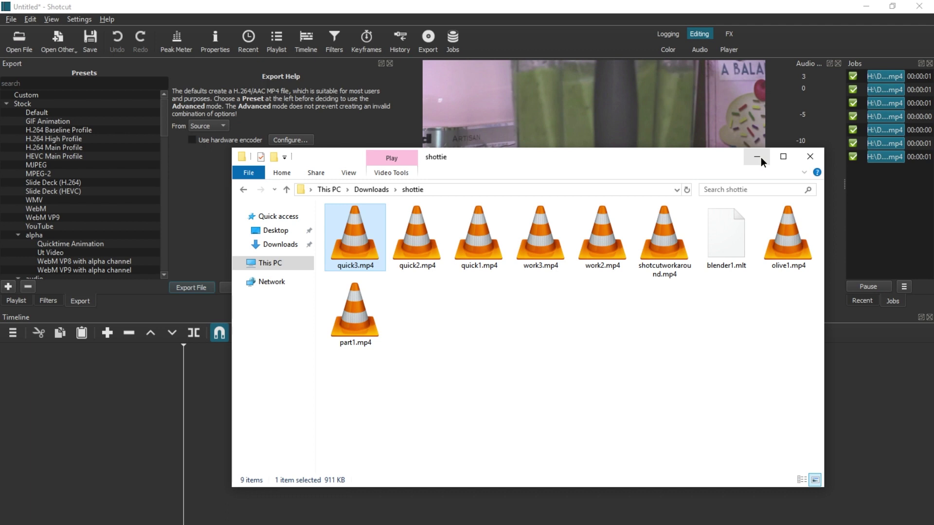
click(757, 157)
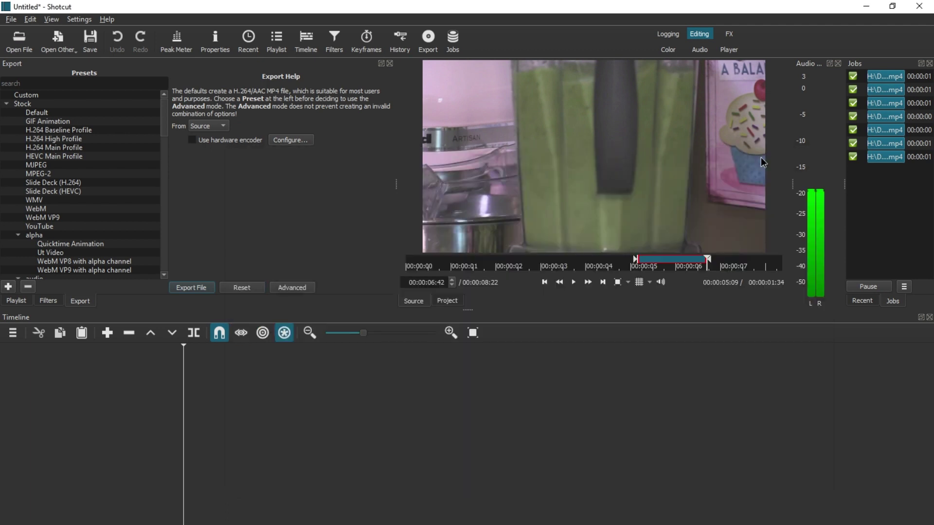